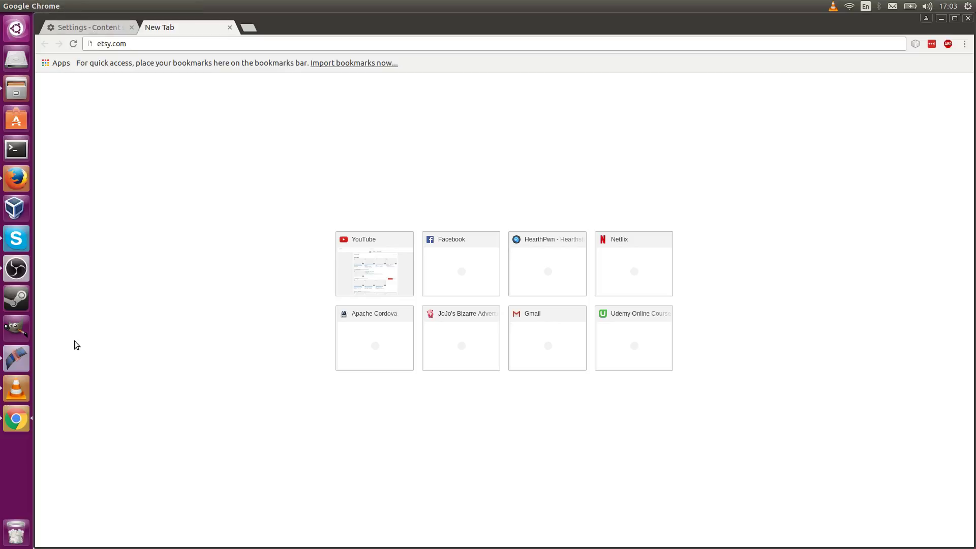
Step: Look over the Amazon page in Firefox, then return to Chrome
{"action": "left_click", "coordinate": [23, 177]}
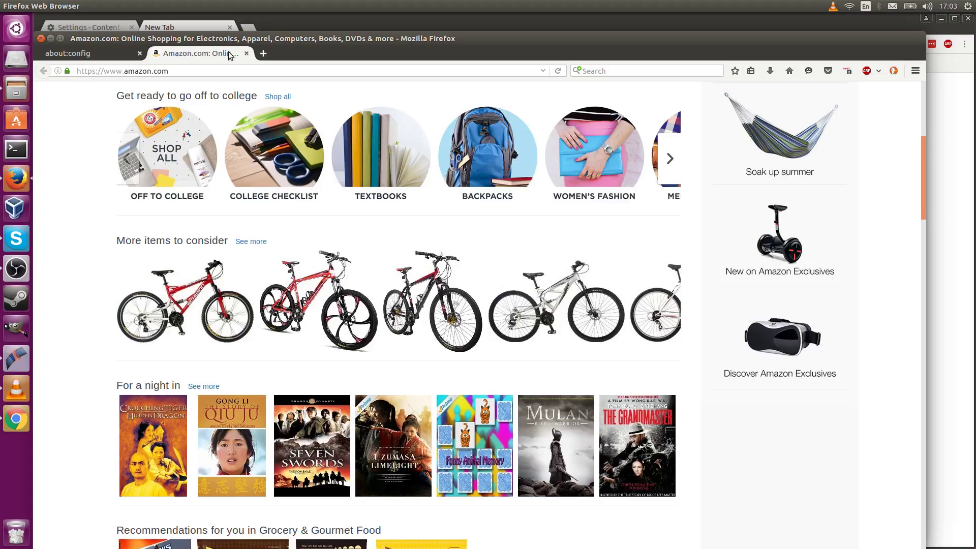
{"action": "scroll", "coordinate": [235, 194], "scroll_direction": "up", "scroll_amount": 3}
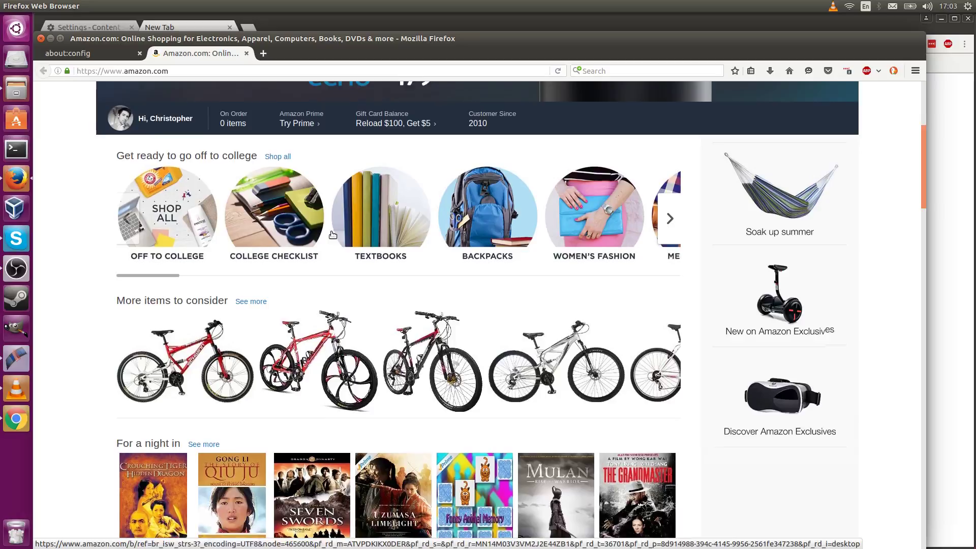
{"action": "scroll", "coordinate": [268, 247], "scroll_direction": "down", "scroll_amount": 4}
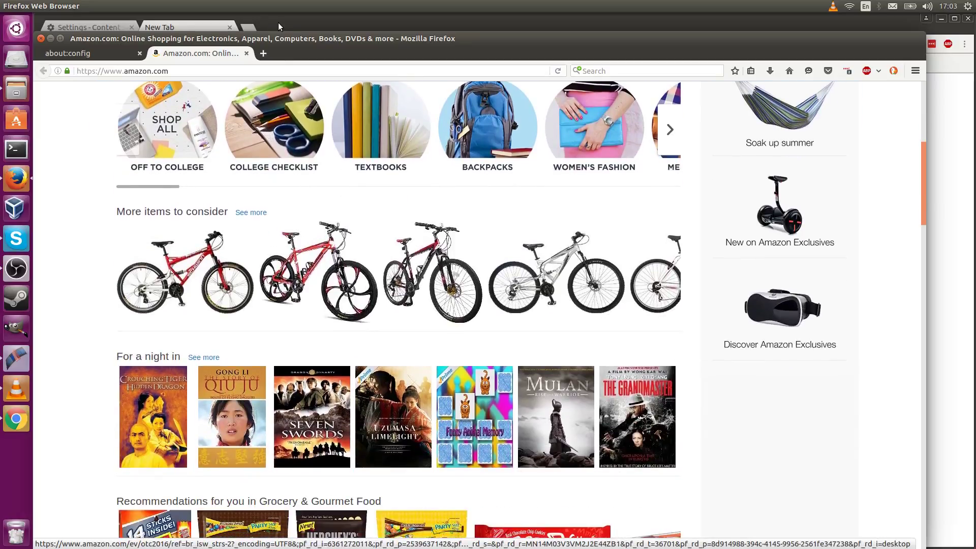
{"action": "left_click", "coordinate": [281, 19]}
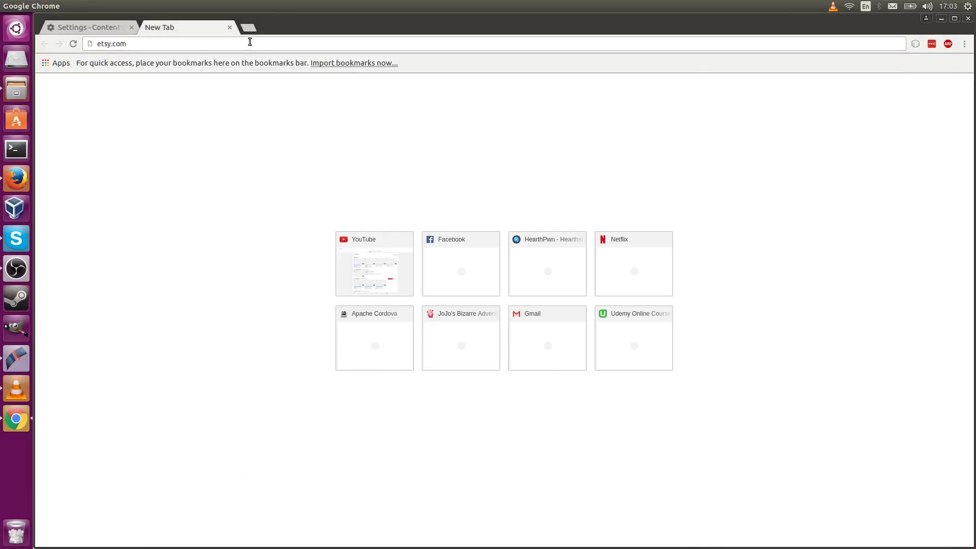
Step: Load etsy.com in Firefox's Amazon tab and scroll through its product photos
{"action": "left_click", "coordinate": [17, 178]}
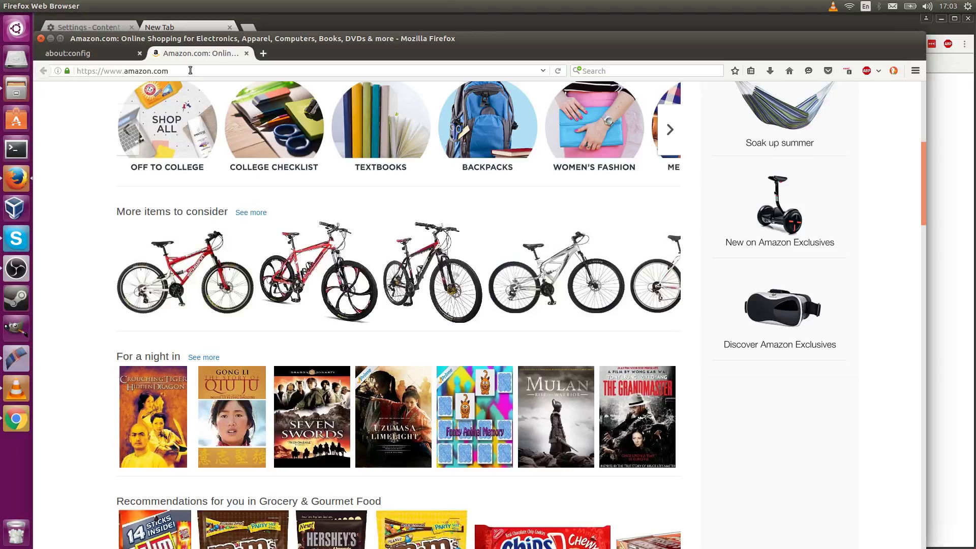
{"action": "left_click", "coordinate": [108, 74]}
{"action": "type", "text": "etsy.com"}
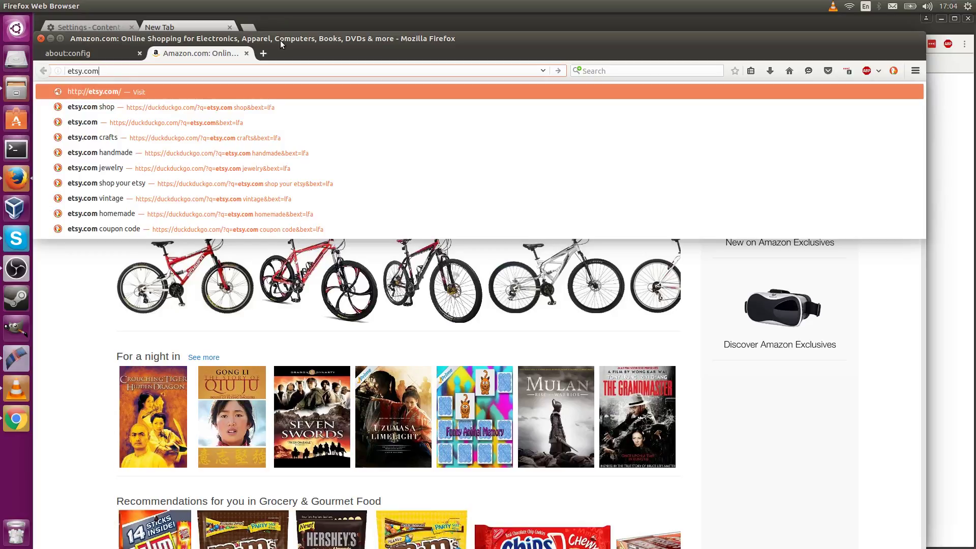
{"action": "key", "text": "Return"}
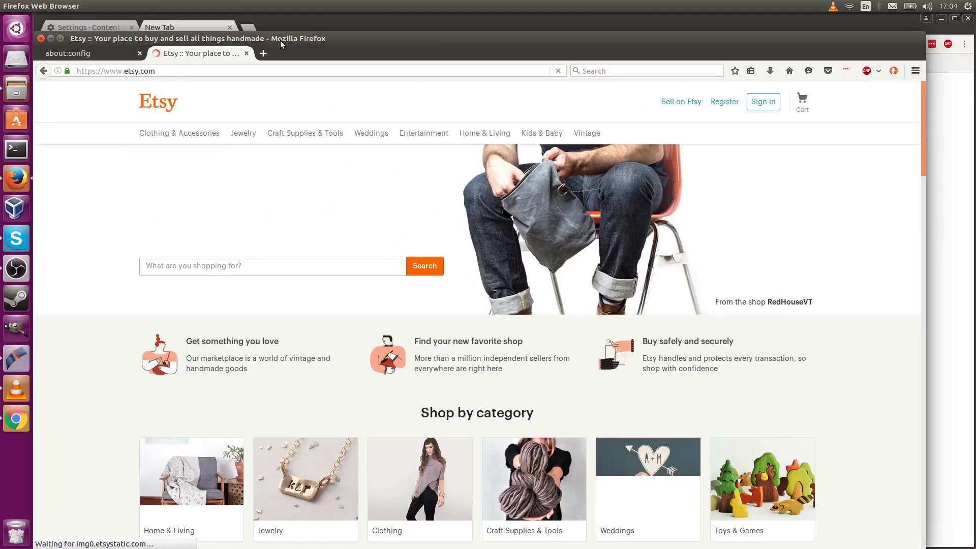
{"action": "scroll", "coordinate": [627, 191], "scroll_direction": "down", "scroll_amount": 10}
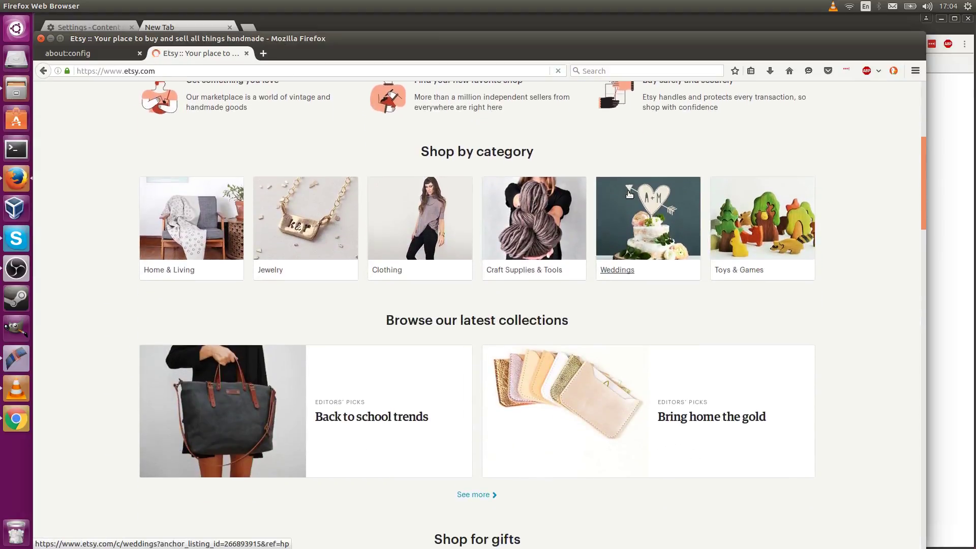
{"action": "scroll", "coordinate": [629, 194], "scroll_direction": "down", "scroll_amount": 12}
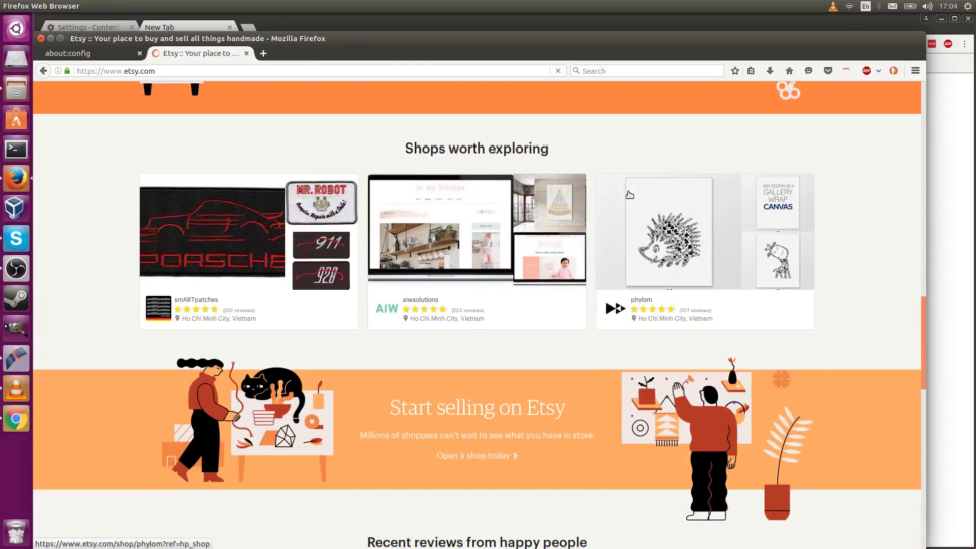
{"action": "scroll", "coordinate": [629, 194], "scroll_direction": "down", "scroll_amount": 9}
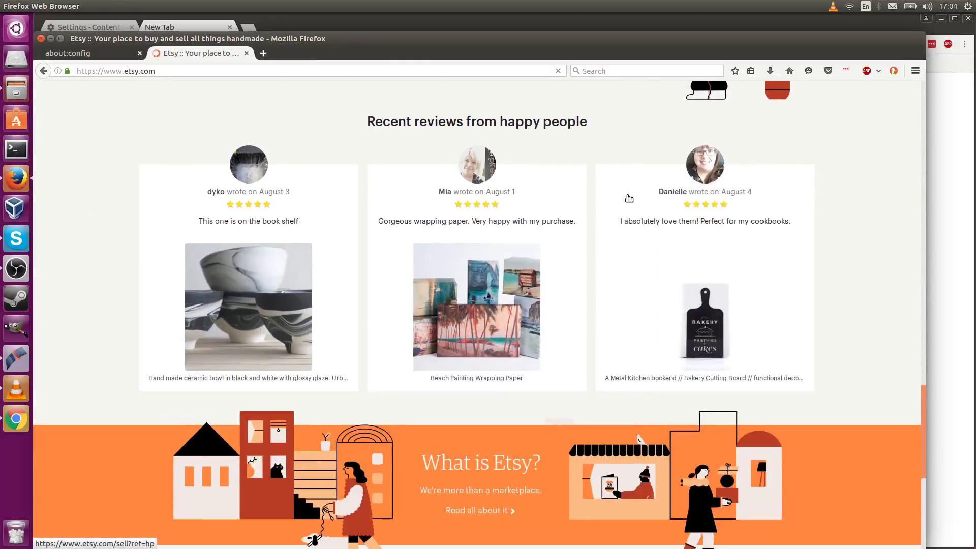
{"action": "scroll", "coordinate": [627, 194], "scroll_direction": "up", "scroll_amount": 20}
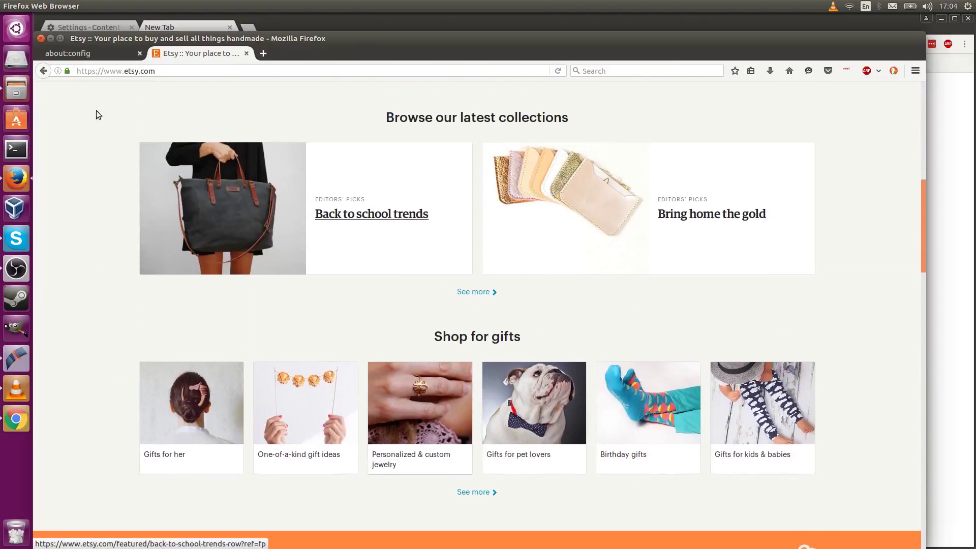
Step: Load etsy.com in Chrome and scroll to confirm pictures appear only as empty placeholders
{"action": "left_click", "coordinate": [286, 21]}
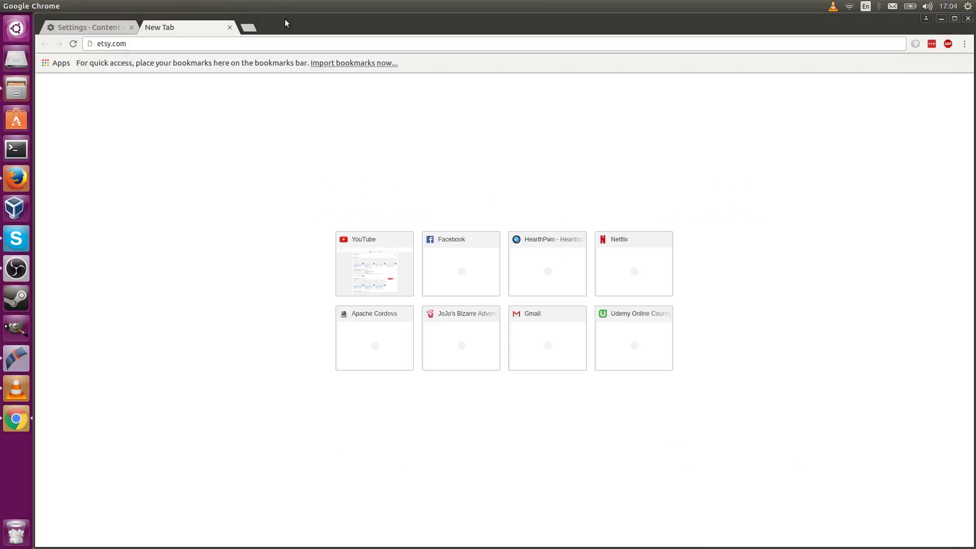
{"action": "left_click", "coordinate": [255, 44]}
{"action": "key", "text": "Return"}
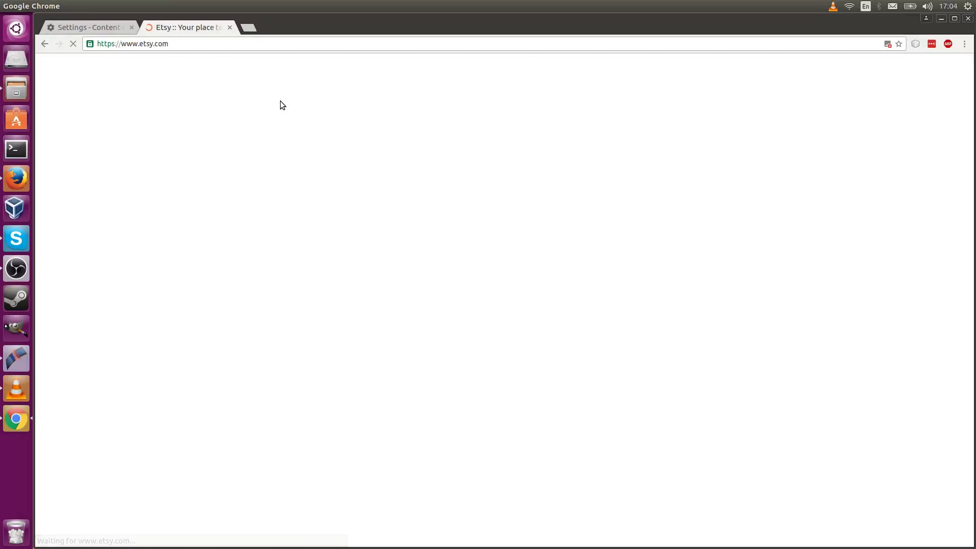
{"action": "scroll", "coordinate": [282, 105], "scroll_direction": "down", "scroll_amount": 10}
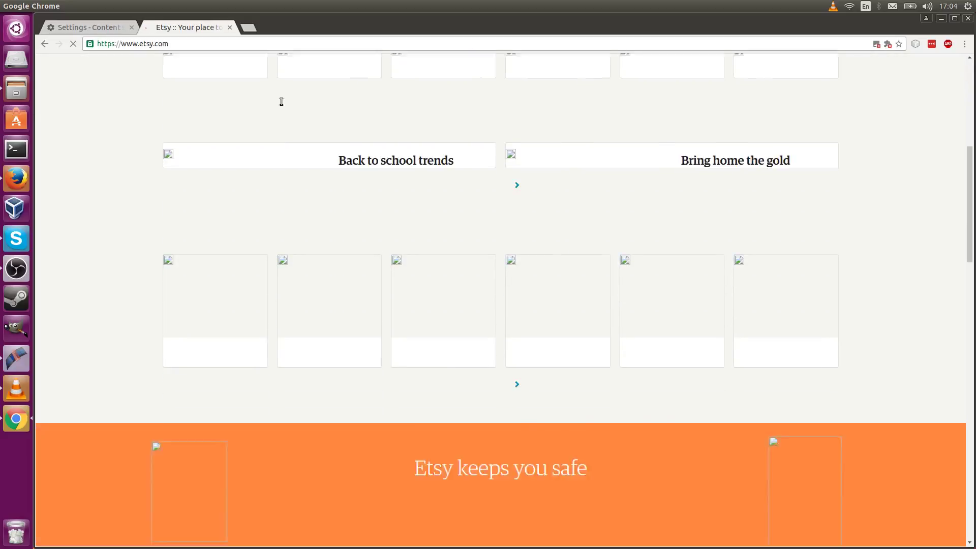
{"action": "scroll", "coordinate": [282, 102], "scroll_direction": "down", "scroll_amount": 7}
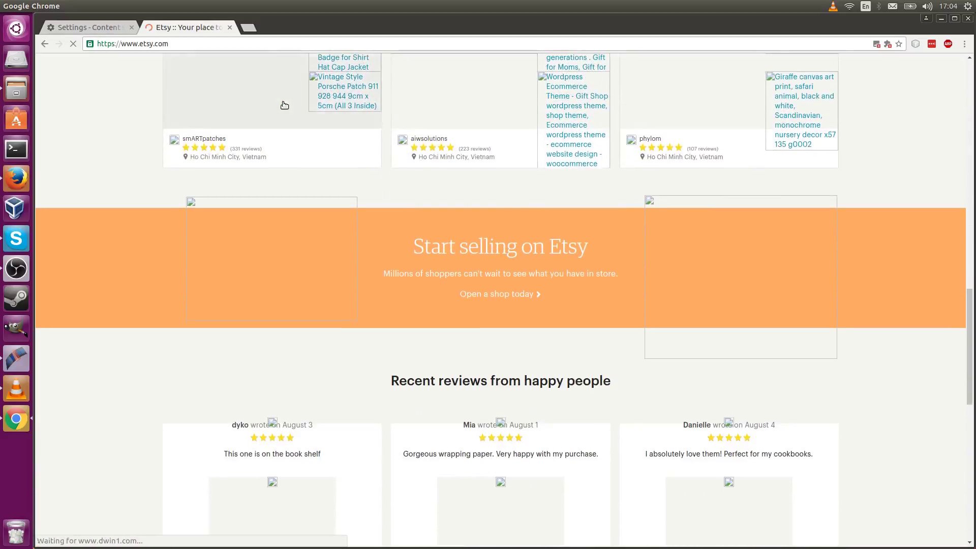
{"action": "scroll", "coordinate": [286, 104], "scroll_direction": "up", "scroll_amount": 5}
{"action": "scroll", "coordinate": [285, 105], "scroll_direction": "up", "scroll_amount": 12}
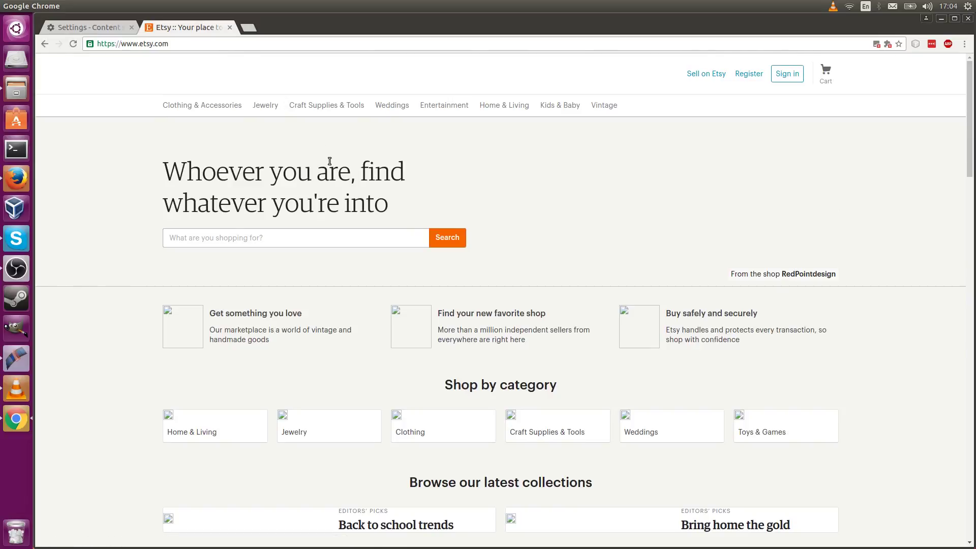
{"action": "scroll", "coordinate": [324, 160], "scroll_direction": "down", "scroll_amount": 3}
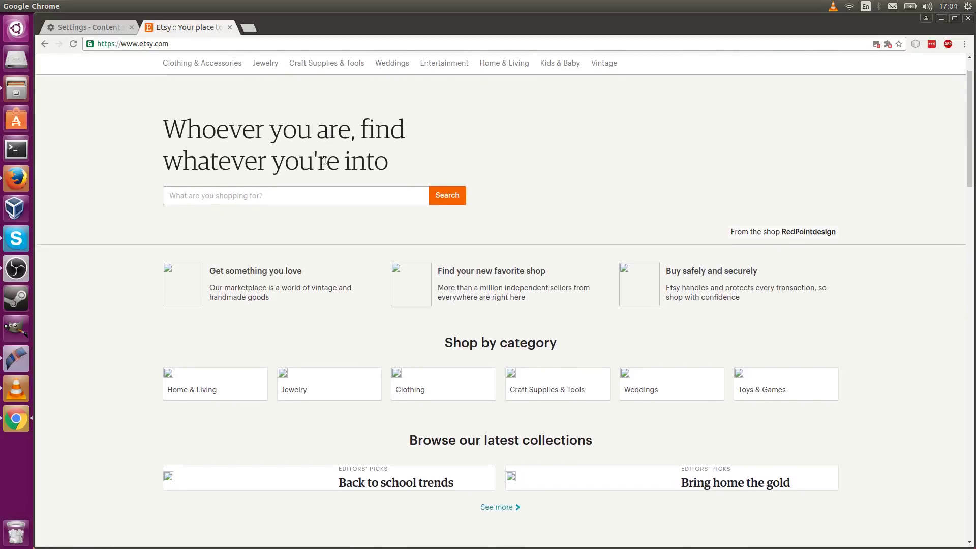
{"action": "scroll", "coordinate": [146, 110], "scroll_direction": "up", "scroll_amount": 3}
{"action": "mouse_move", "coordinate": [161, 105]}
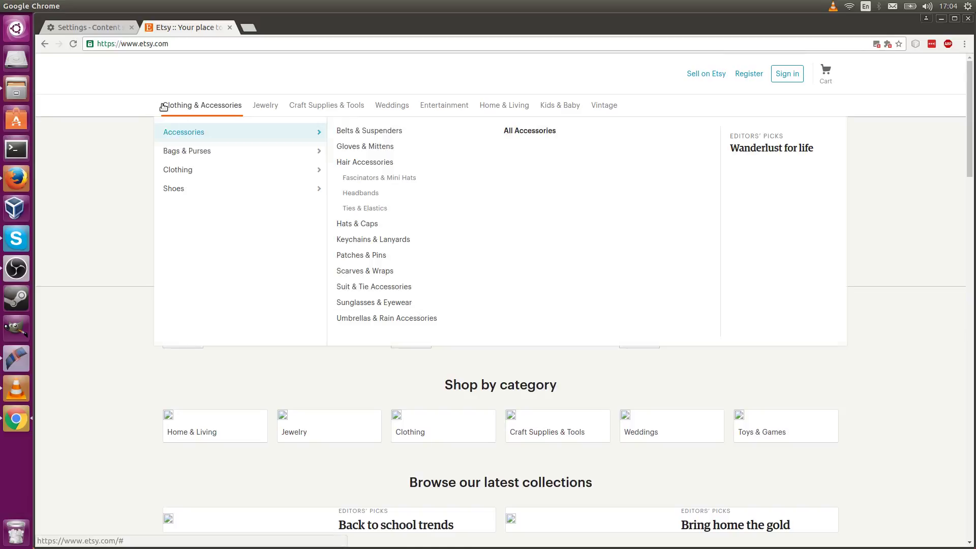
{"action": "left_click", "coordinate": [98, 30]}
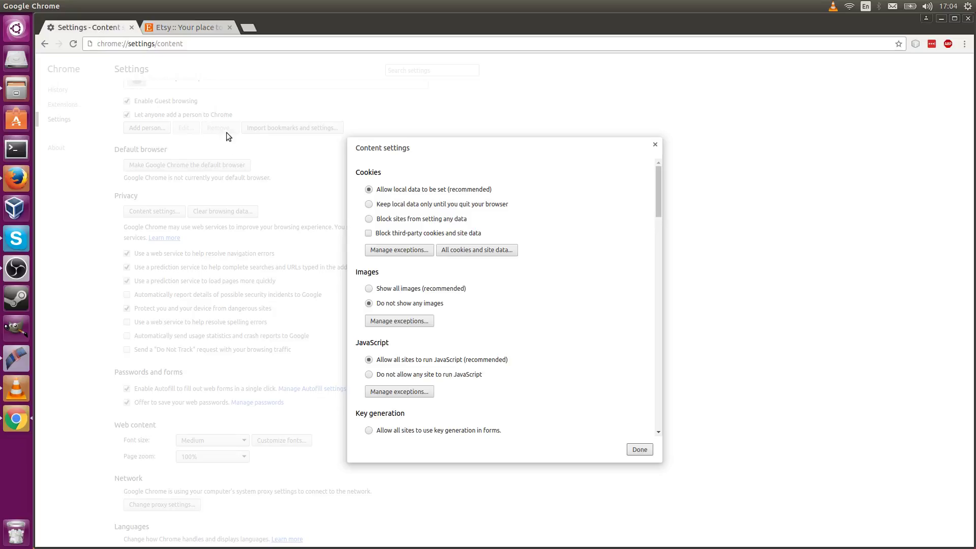
{"action": "left_click", "coordinate": [965, 44]}
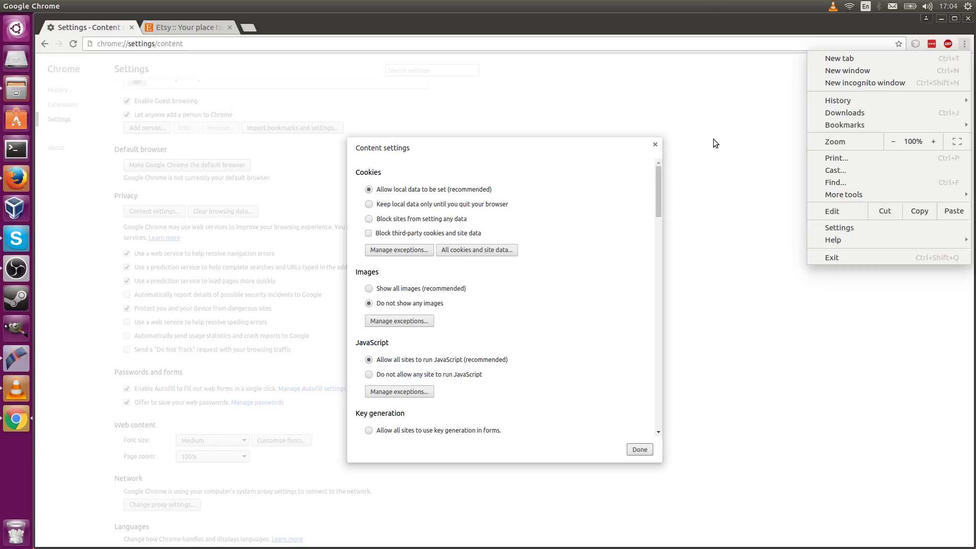
{"action": "left_click", "coordinate": [653, 145]}
{"action": "left_click", "coordinate": [652, 145]}
{"action": "scroll", "coordinate": [236, 129], "scroll_direction": "up", "scroll_amount": 6}
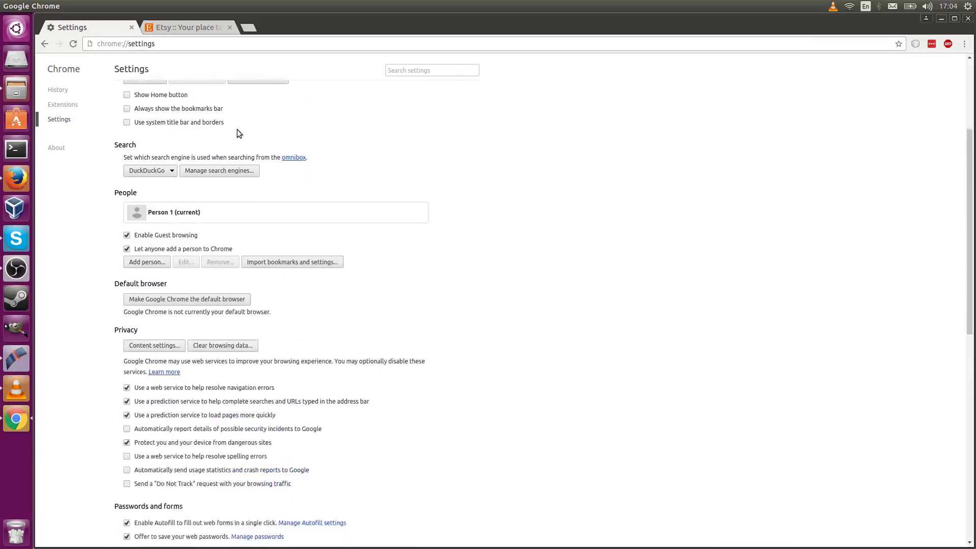
{"action": "scroll", "coordinate": [175, 147], "scroll_direction": "down", "scroll_amount": 4}
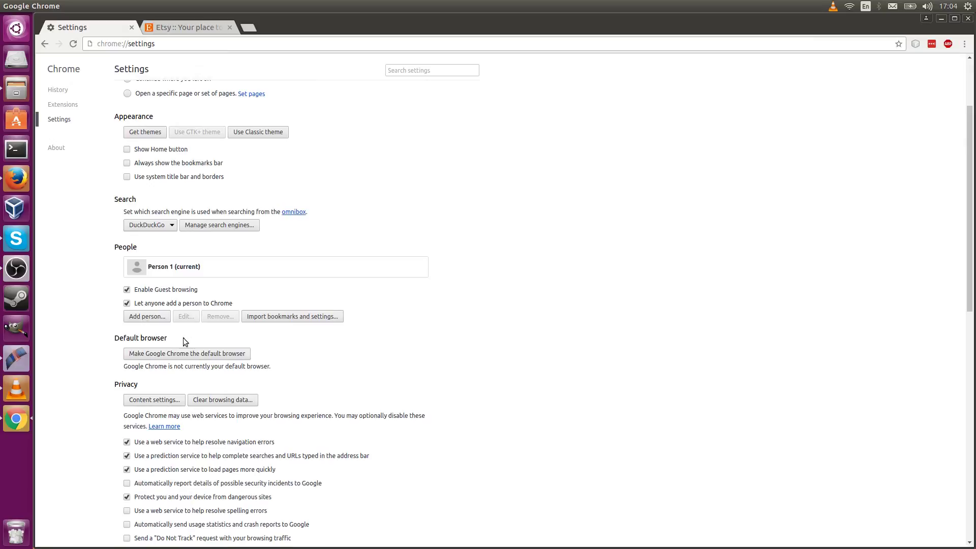
{"action": "scroll", "coordinate": [246, 310], "scroll_direction": "down", "scroll_amount": 9}
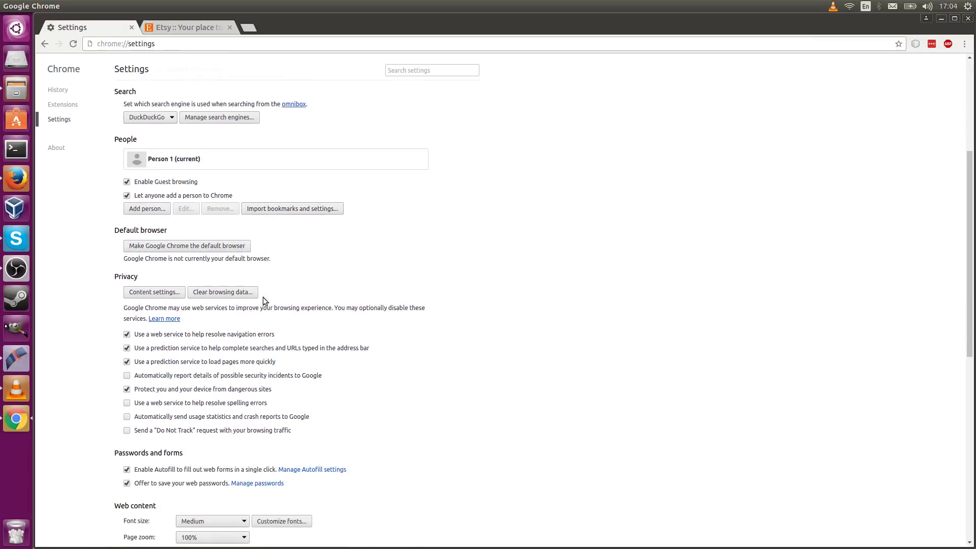
{"action": "scroll", "coordinate": [272, 297], "scroll_direction": "down", "scroll_amount": 11}
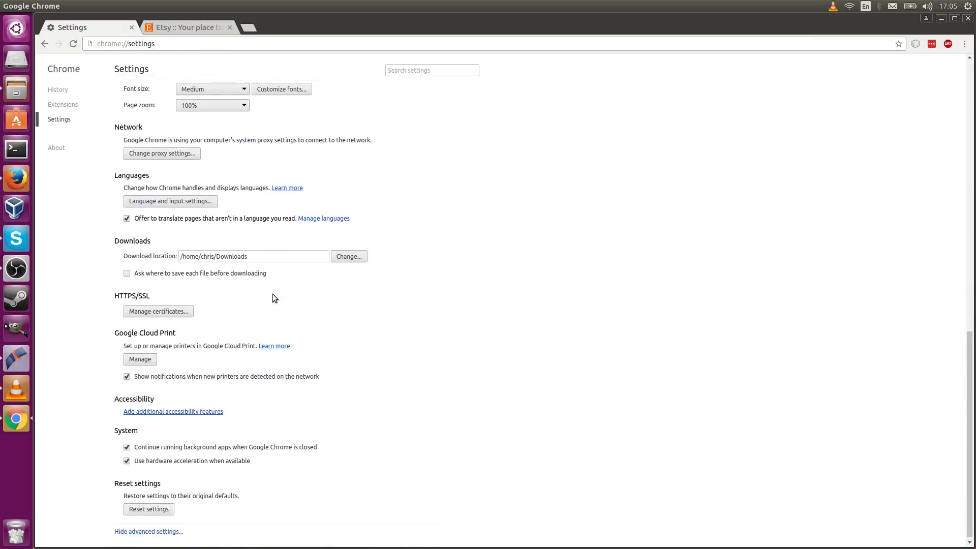
{"action": "scroll", "coordinate": [273, 297], "scroll_direction": "up", "scroll_amount": 15}
{"action": "scroll", "coordinate": [272, 297], "scroll_direction": "up", "scroll_amount": 7}
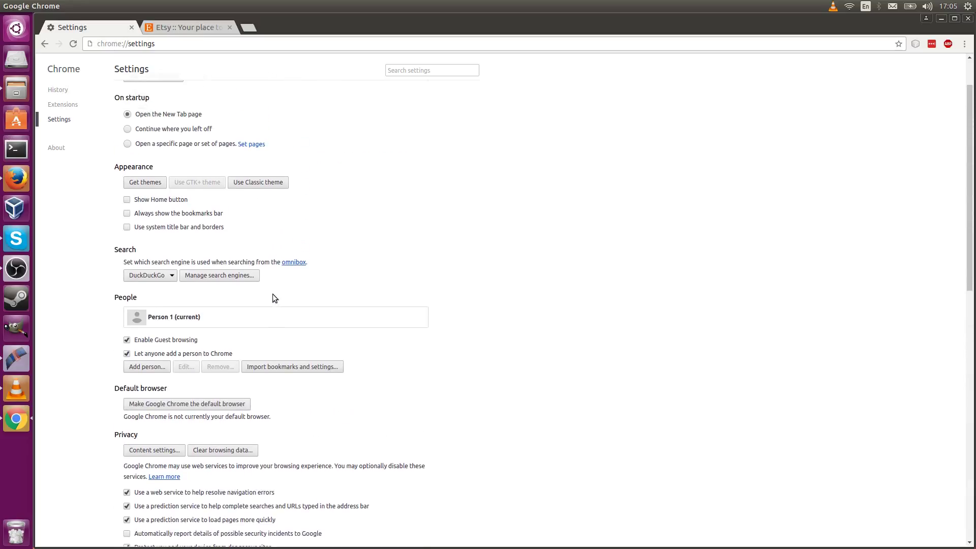
{"action": "scroll", "coordinate": [272, 298], "scroll_direction": "down", "scroll_amount": 5}
{"action": "scroll", "coordinate": [272, 298], "scroll_direction": "down", "scroll_amount": 3}
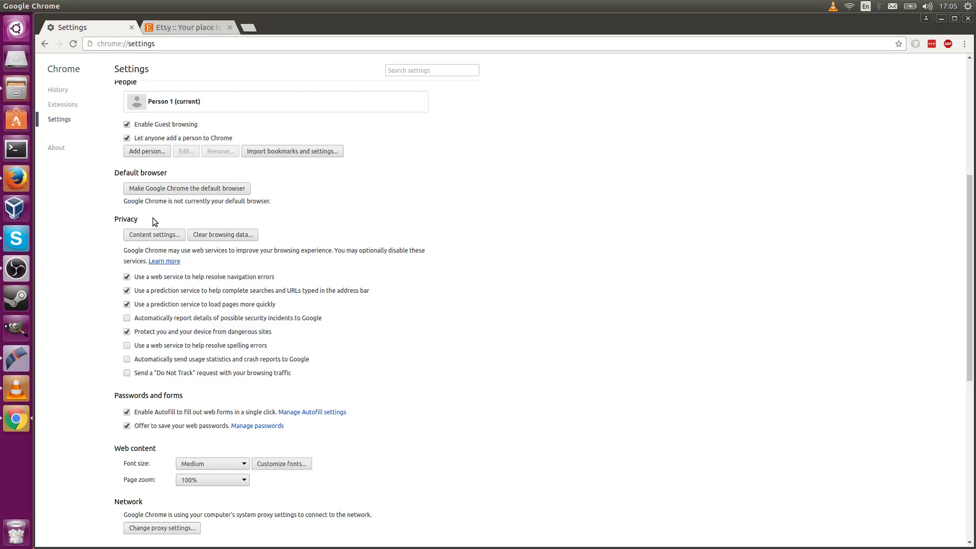
Step: Check that Content settings still block images on all sites, then close them with Done
{"action": "left_click", "coordinate": [165, 238]}
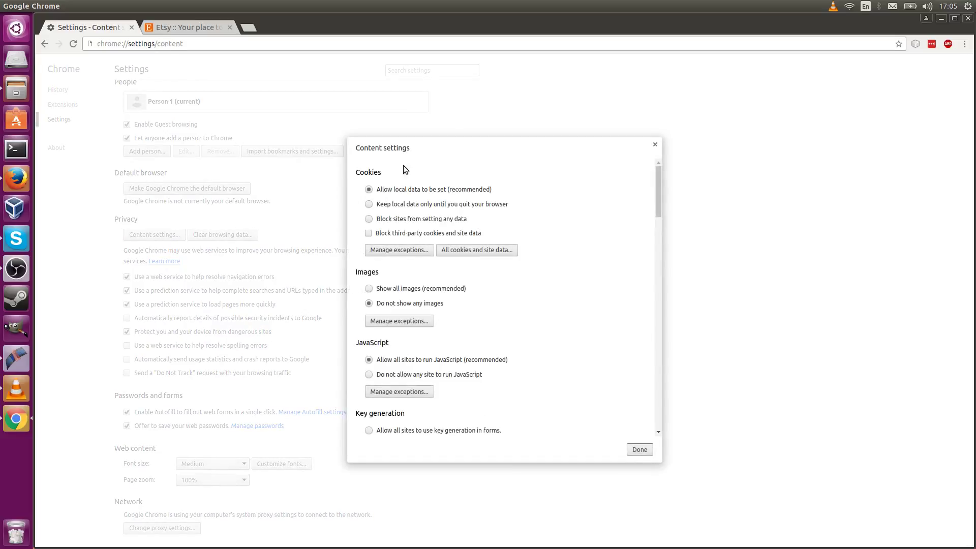
{"action": "scroll", "coordinate": [497, 230], "scroll_direction": "down", "scroll_amount": 1}
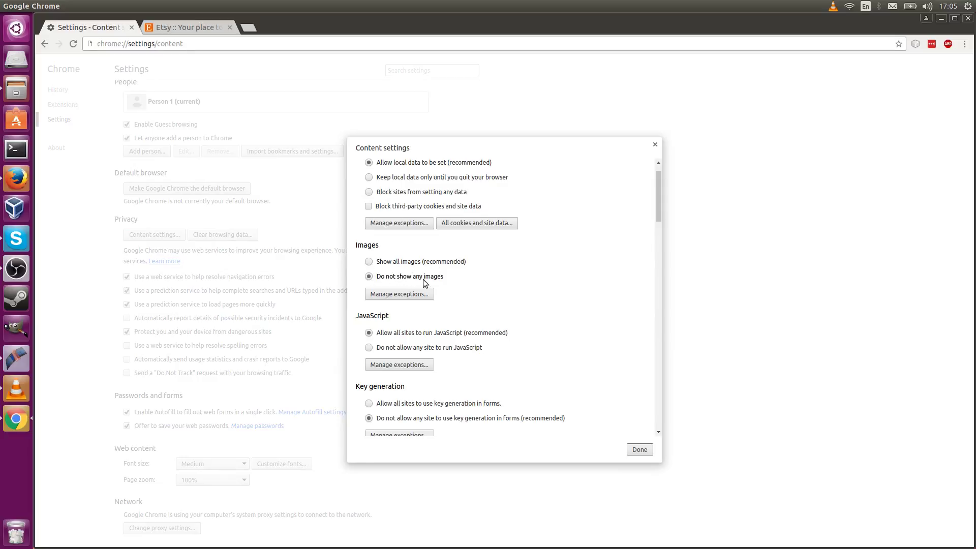
{"action": "scroll", "coordinate": [520, 281], "scroll_direction": "down", "scroll_amount": 1}
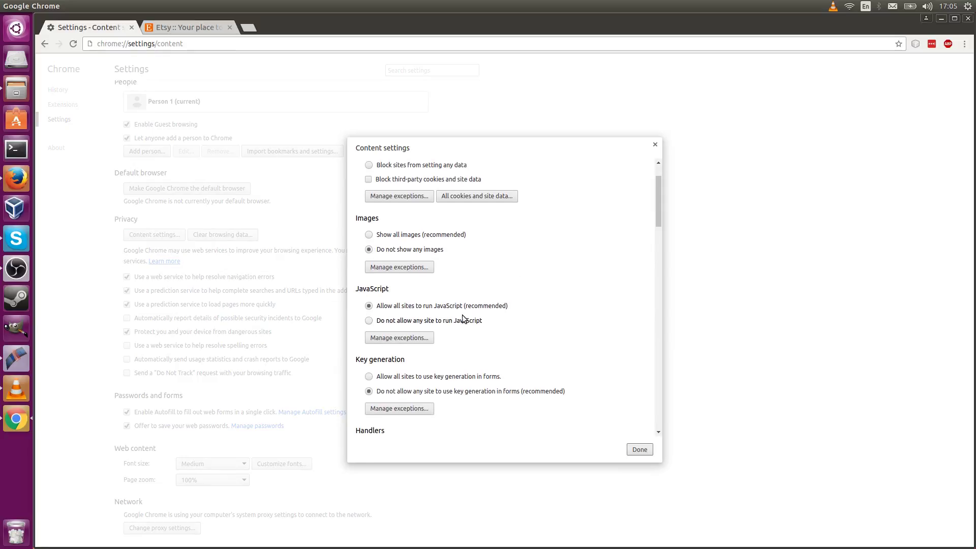
{"action": "left_click", "coordinate": [640, 451]}
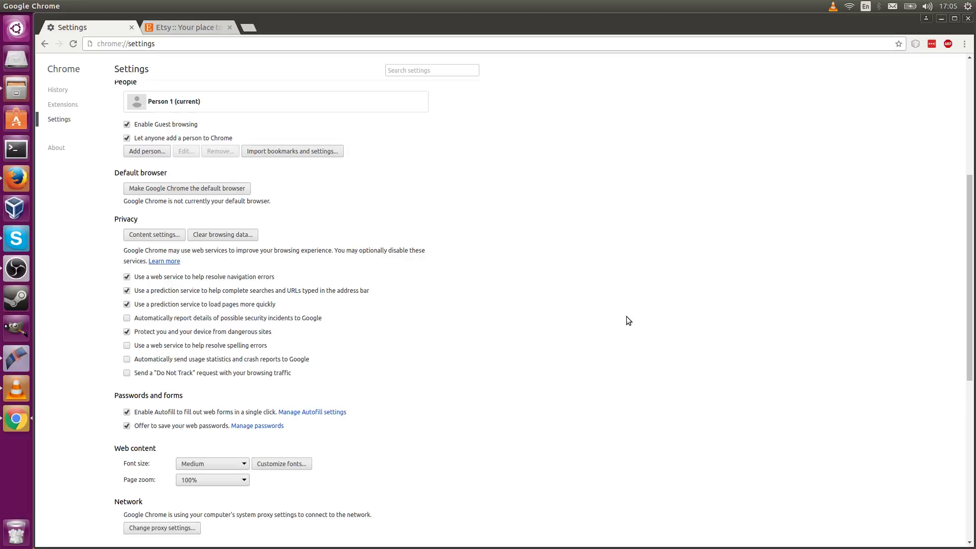
Step: Switch to Firefox's about:config tab
{"action": "left_click", "coordinate": [25, 180]}
{"action": "left_click", "coordinate": [119, 53]}
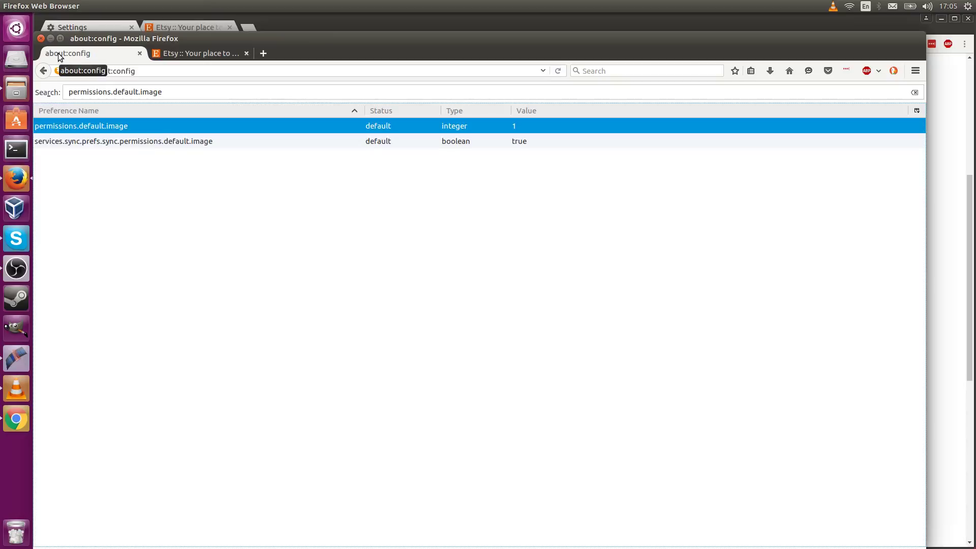
{"action": "left_click_drag", "start_coordinate": [153, 71], "coordinate": [66, 70]}
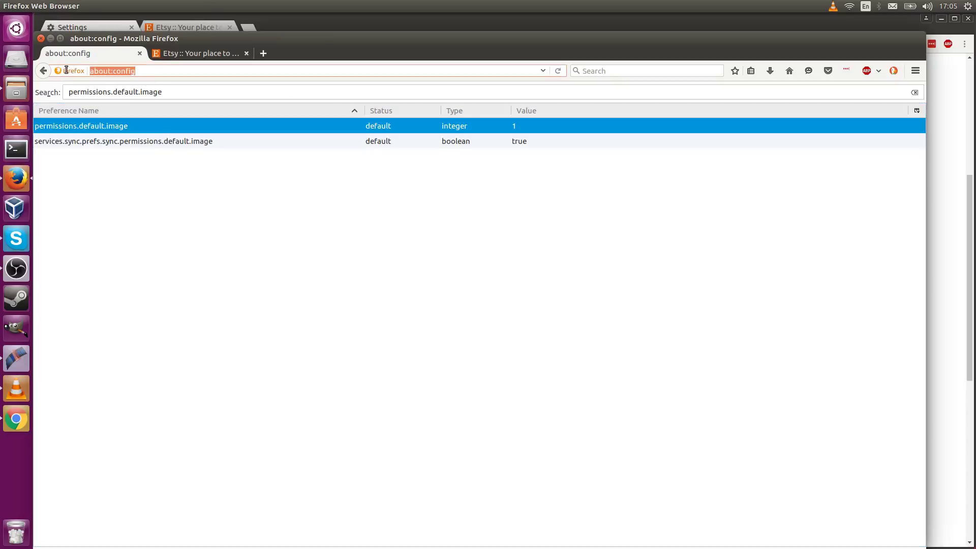
{"action": "left_click", "coordinate": [128, 71]}
{"action": "left_click_drag", "start_coordinate": [152, 70], "coordinate": [71, 71]}
{"action": "left_click", "coordinate": [95, 71]}
Step: Filter preferences to 'permissions.' and edit permissions.default.image, entering 2 instead of 1
{"action": "left_click", "coordinate": [177, 92]}
{"action": "left_click_drag", "start_coordinate": [177, 92], "coordinate": [66, 92]}
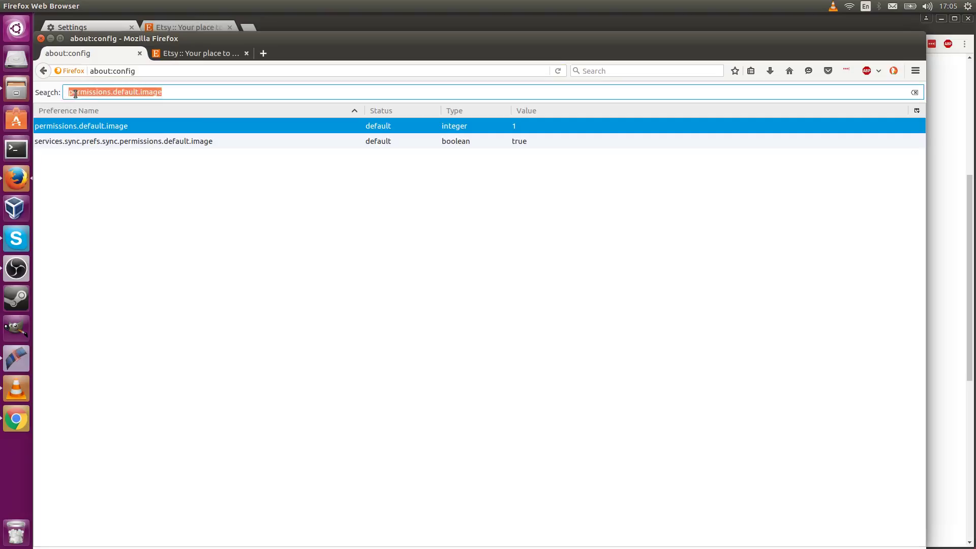
{"action": "left_click", "coordinate": [76, 94]}
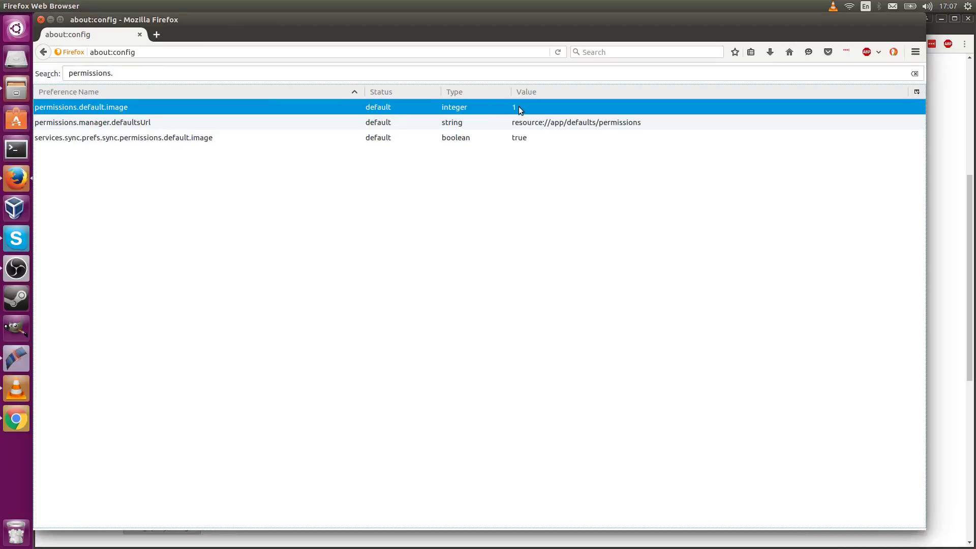
{"action": "double_click", "coordinate": [520, 110]}
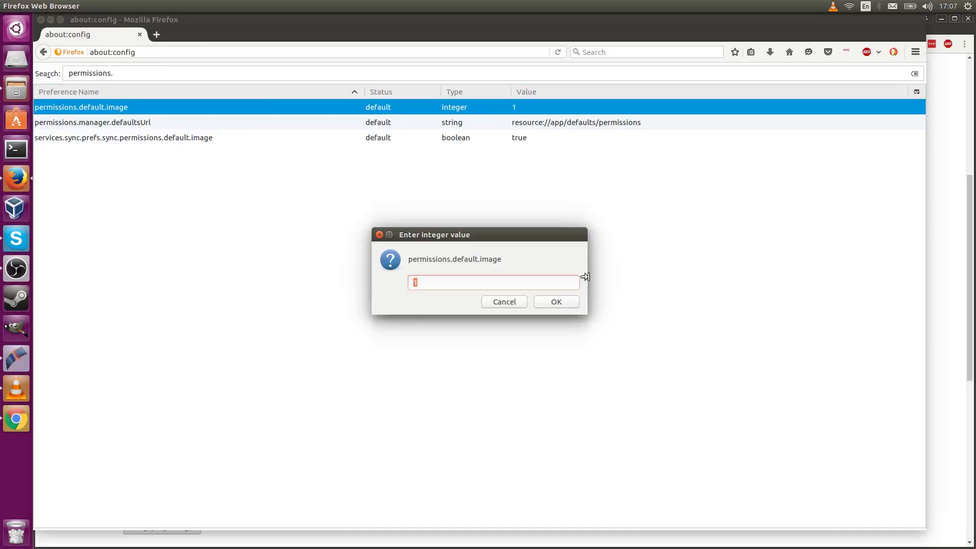
Step: Save permissions.default.image as 2, then load Etsy in a new Firefox tab without images
{"action": "left_click", "coordinate": [556, 302]}
{"action": "left_click", "coordinate": [156, 34]}
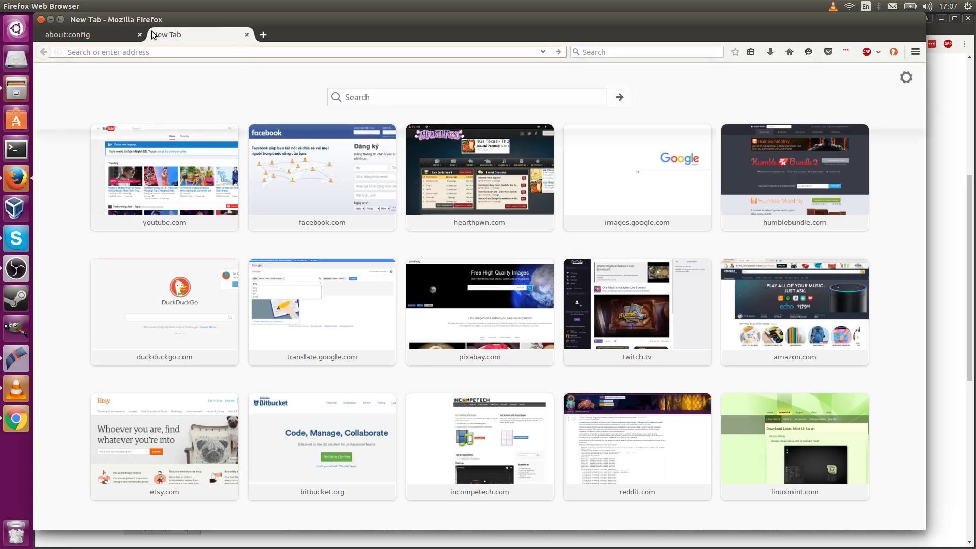
{"action": "type", "text": "etsy.com"}
{"action": "key", "text": "Return"}
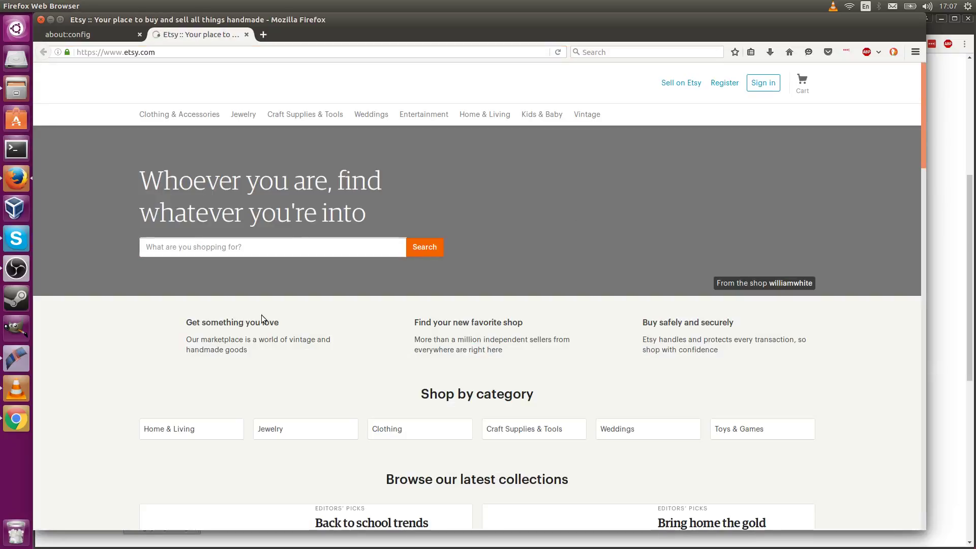
{"action": "scroll", "coordinate": [349, 338], "scroll_direction": "down", "scroll_amount": 3}
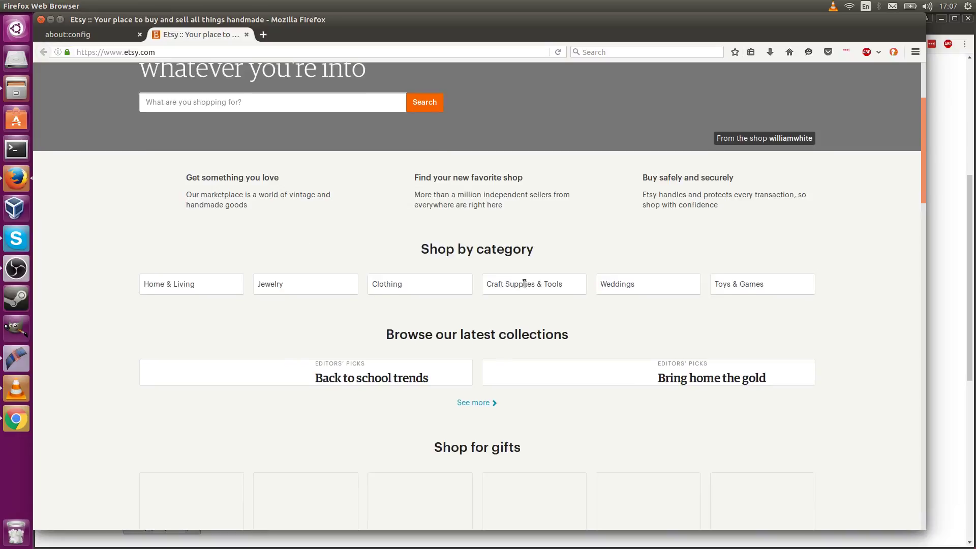
{"action": "scroll", "coordinate": [499, 227], "scroll_direction": "down", "scroll_amount": 5}
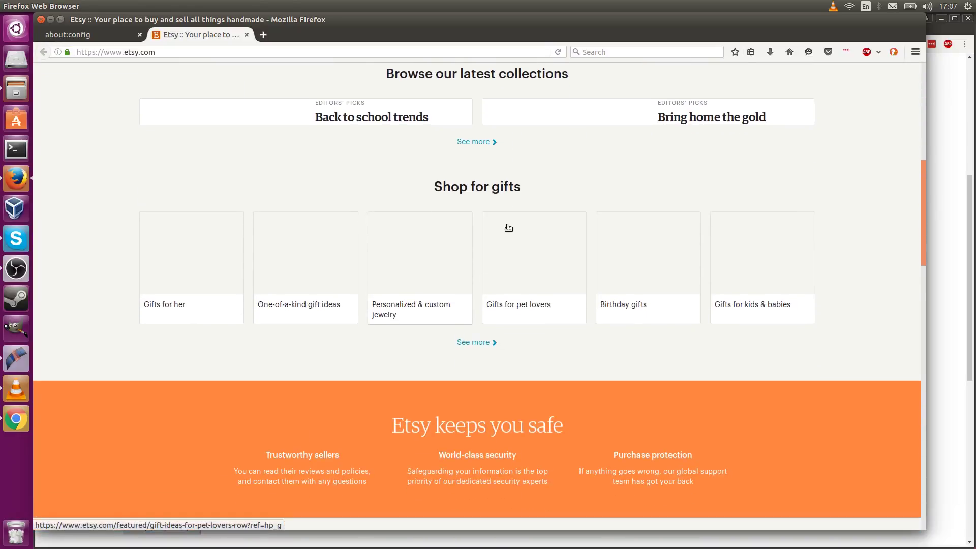
{"action": "scroll", "coordinate": [507, 227], "scroll_direction": "up", "scroll_amount": 3}
{"action": "scroll", "coordinate": [507, 227], "scroll_direction": "up", "scroll_amount": 3}
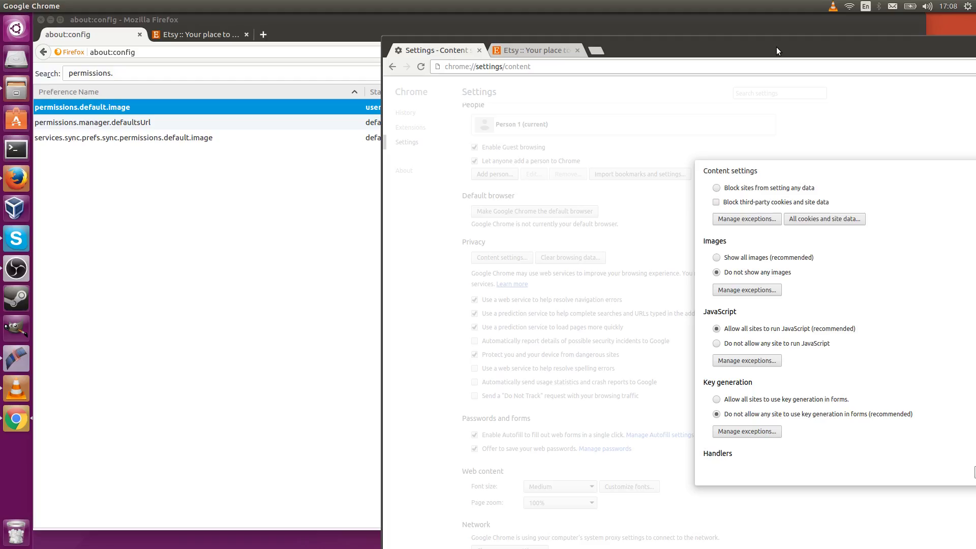